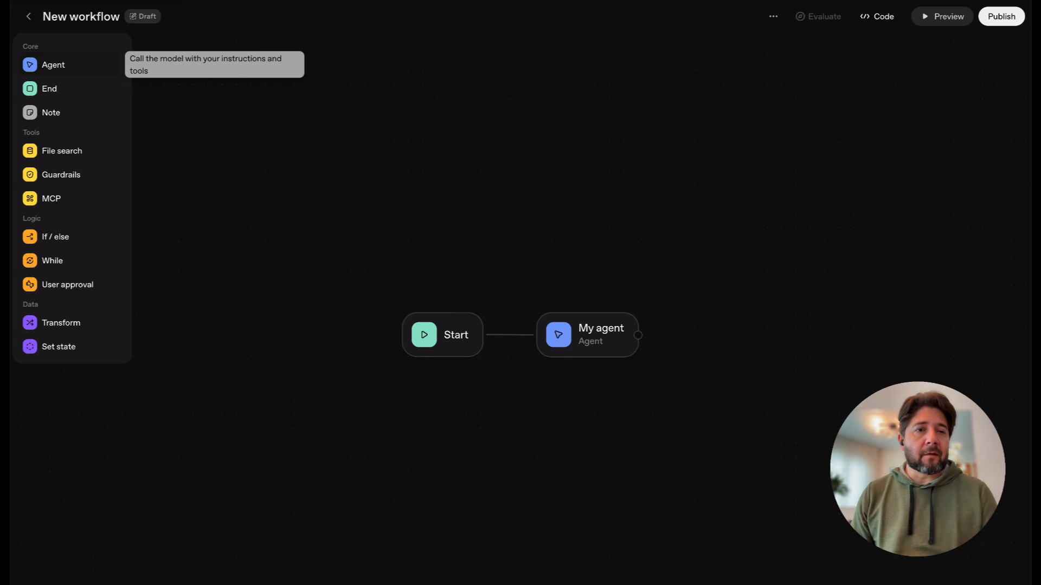
Add three more Agent nodes to the workflow
{"action": "left_click", "coordinate": [53, 65]}
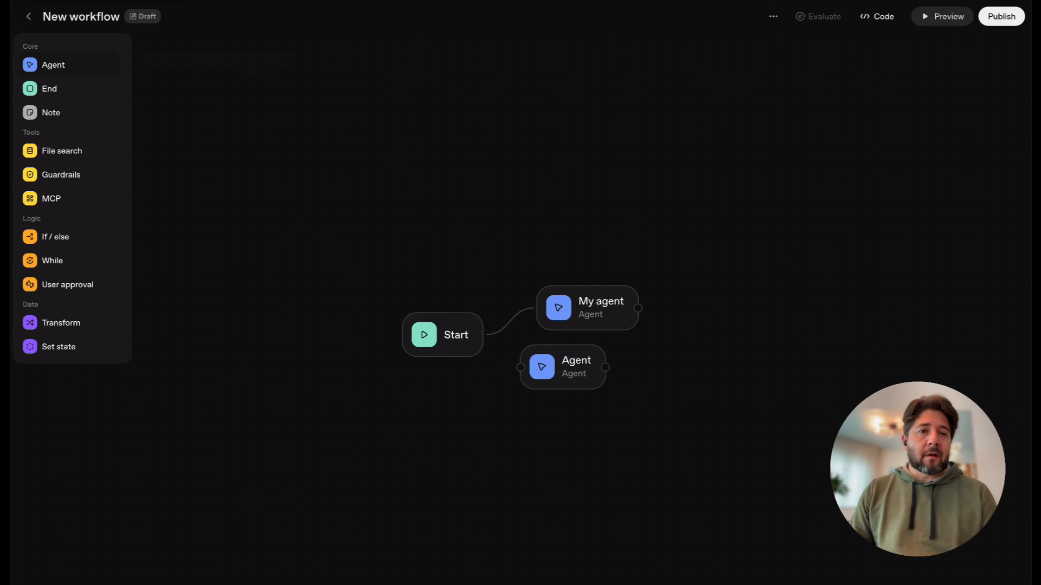
{"action": "left_click", "coordinate": [53, 65]}
{"action": "left_click", "coordinate": [54, 65]}
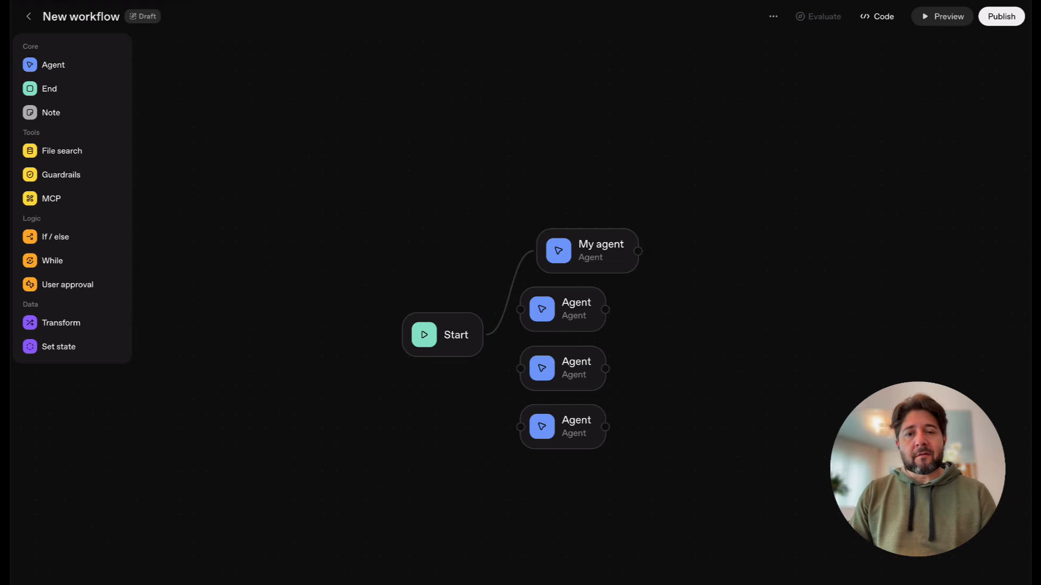
Spread the Start node and the four agent nodes out diagonally across the canvas, from upper left to lower right
{"action": "left_click_drag", "start_coordinate": [455, 334], "coordinate": [260, 148]}
{"action": "left_click_drag", "start_coordinate": [542, 251], "coordinate": [386, 191]}
{"action": "left_click", "coordinate": [562, 309]}
{"action": "left_click_drag", "start_coordinate": [563, 309], "coordinate": [494, 235]}
{"action": "left_click_drag", "start_coordinate": [562, 368], "coordinate": [579, 306]}
{"action": "left_click_drag", "start_coordinate": [563, 427], "coordinate": [651, 378]}
Rename the My agent node as atendimento and the agent node after it as planejamento
{"action": "left_click", "coordinate": [386, 192]}
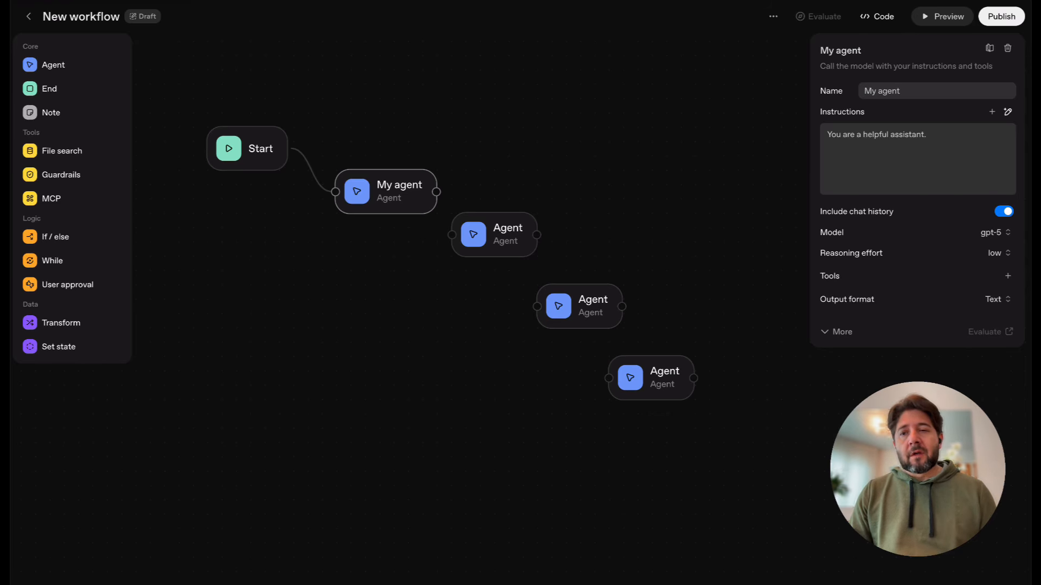
{"action": "triple_click", "coordinate": [889, 91]}
{"action": "type", "text": "atendimento"}
{"action": "left_click", "coordinate": [503, 235]}
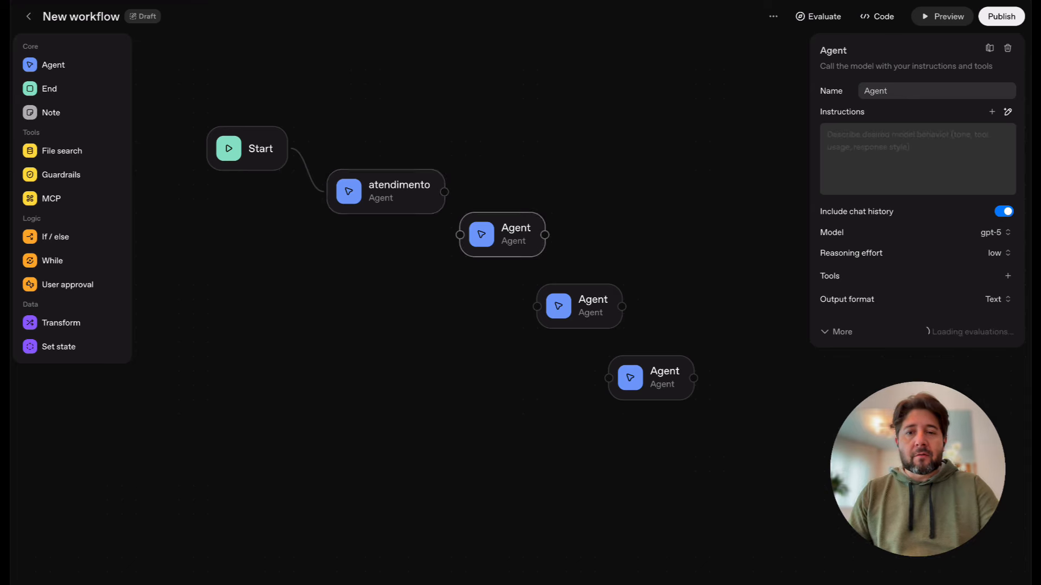
{"action": "double_click", "coordinate": [876, 91]}
{"action": "type", "text": "planejamento"}
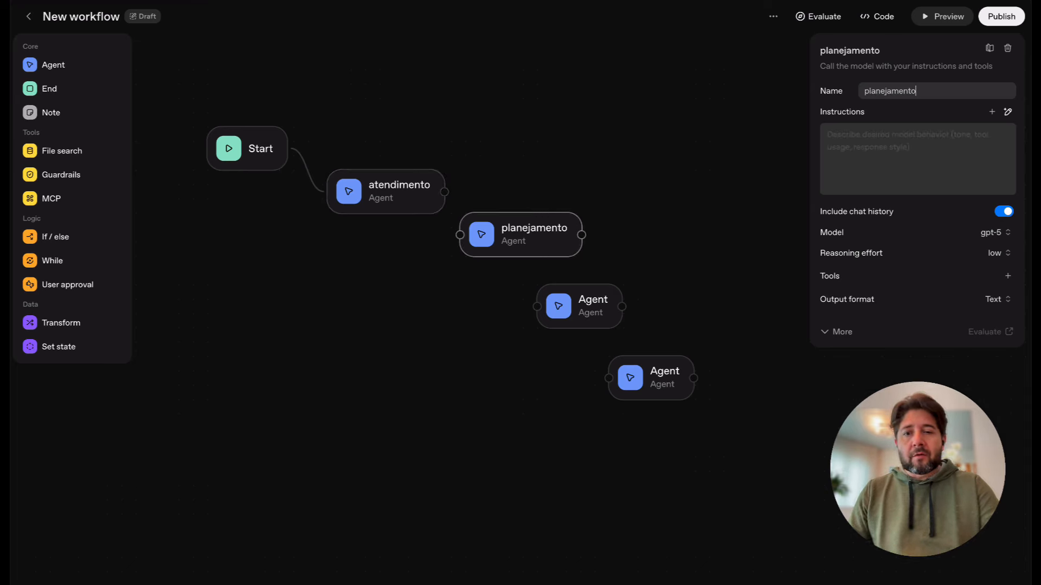
Rename the two remaining agent nodes as Criativo and revisor, in diagonal order
{"action": "left_click", "coordinate": [579, 307]}
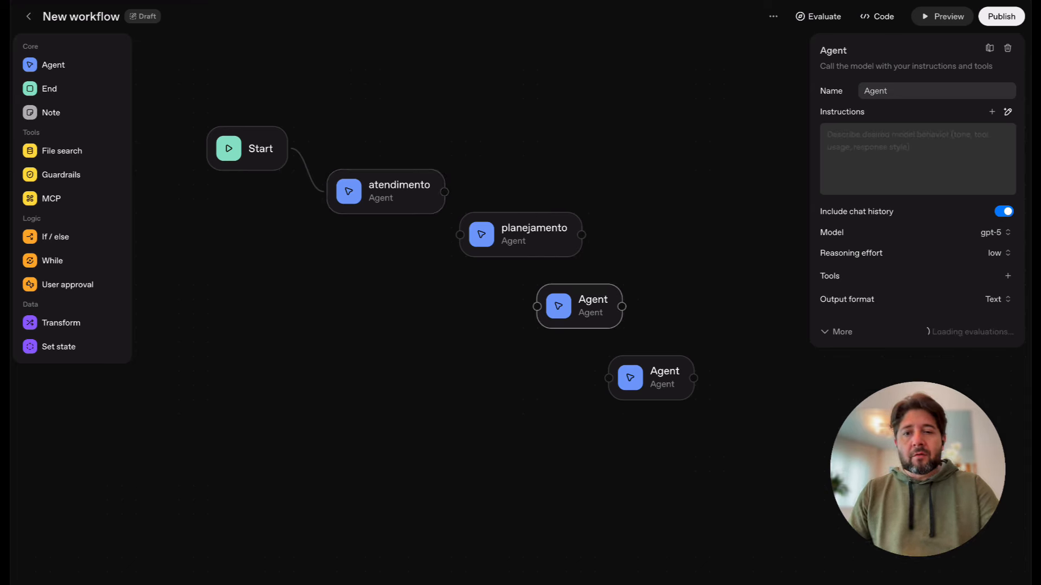
{"action": "double_click", "coordinate": [876, 91]}
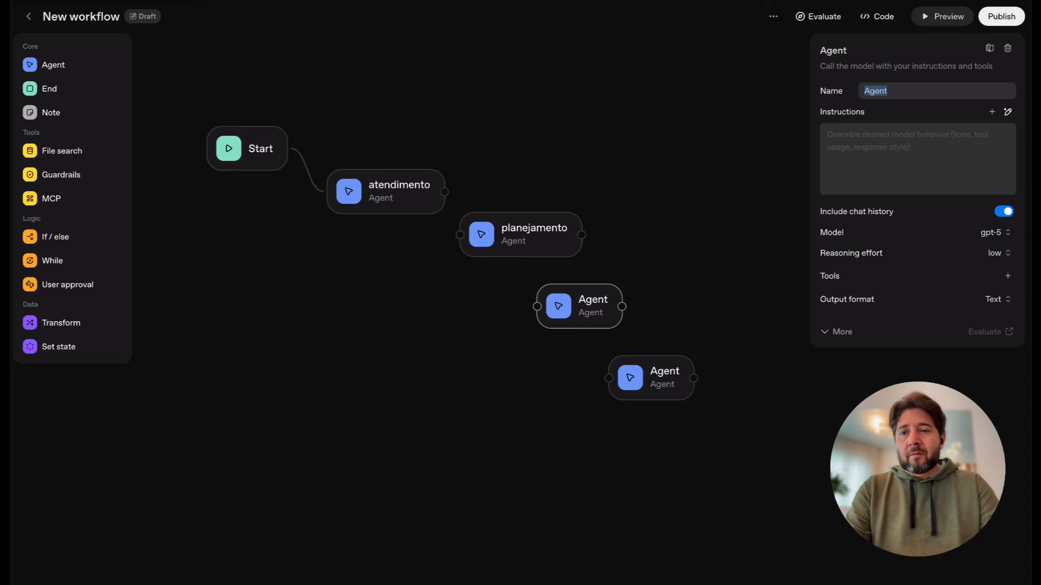
{"action": "type", "text": "Criativo"}
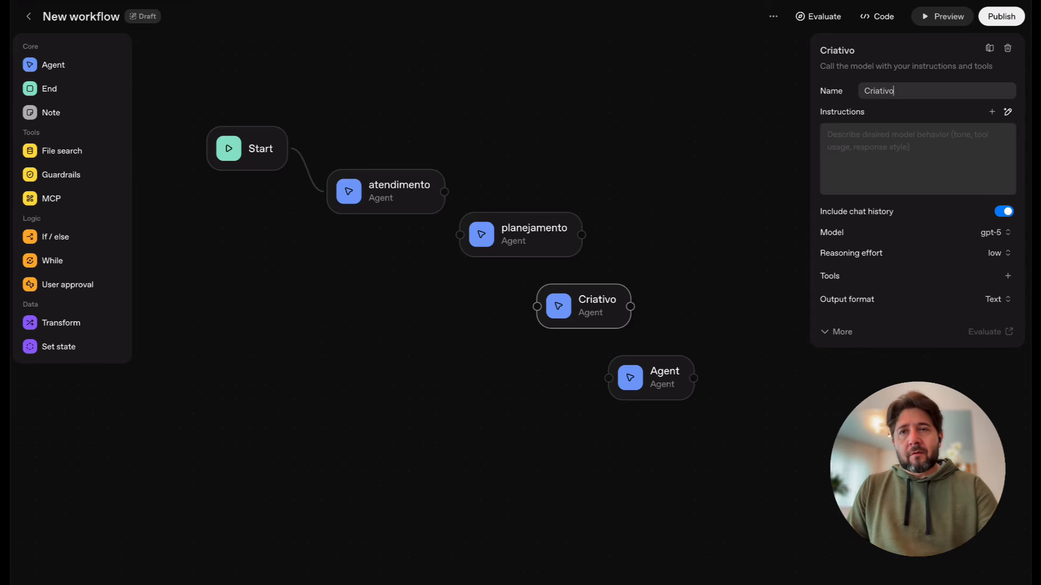
{"action": "left_click", "coordinate": [651, 378]}
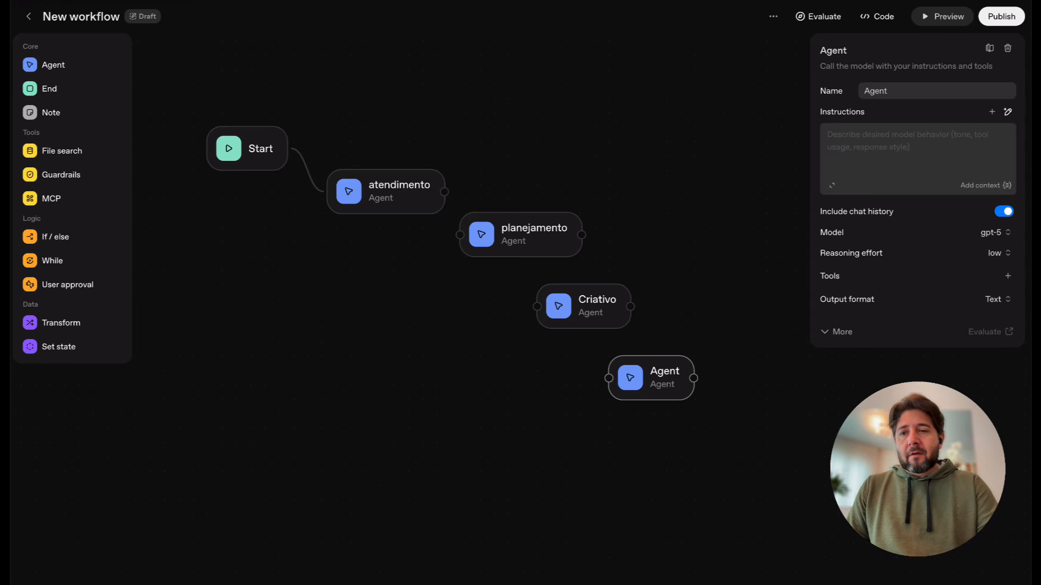
{"action": "double_click", "coordinate": [876, 91]}
{"action": "type", "text": "revisor"}
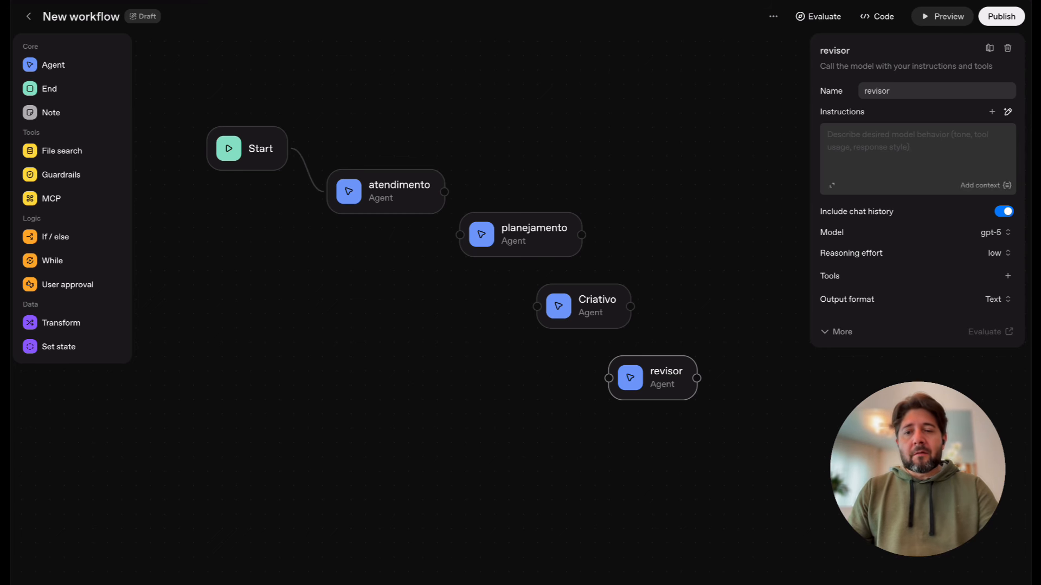
Add a fifth Agent node, place it to the upper right of revisor, and name it gerente
{"action": "left_click", "coordinate": [54, 65]}
{"action": "left_click_drag", "start_coordinate": [556, 353], "coordinate": [756, 335]}
{"action": "double_click", "coordinate": [875, 91]}
{"action": "type", "text": "gerente"}
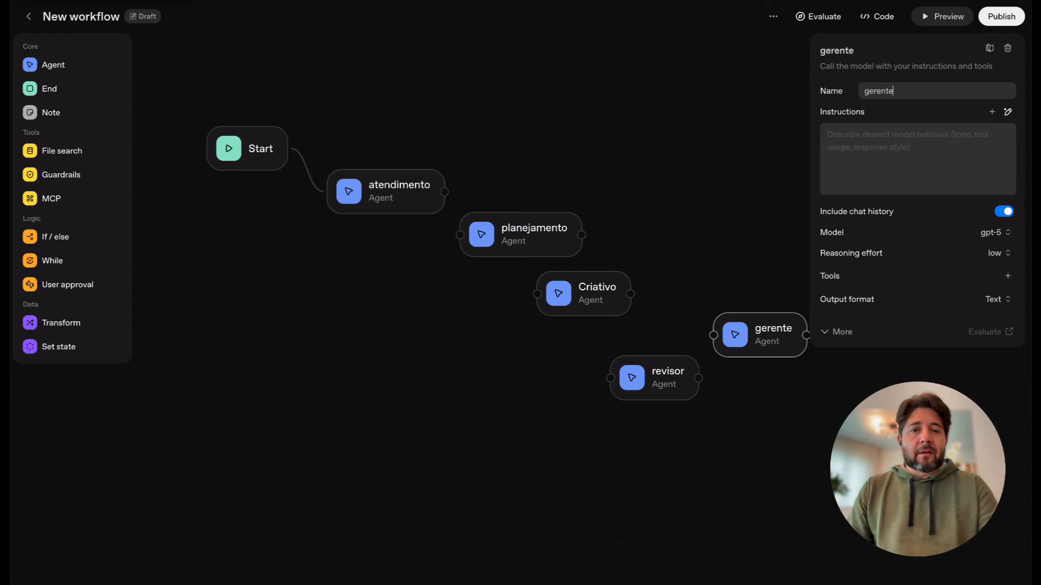
Connect the agents in sequence from atendimento to planejamento, Criativo, revisor and gerente, shifting Criativo slightly up and right
{"action": "left_click_drag", "start_coordinate": [521, 235], "coordinate": [444, 192]}
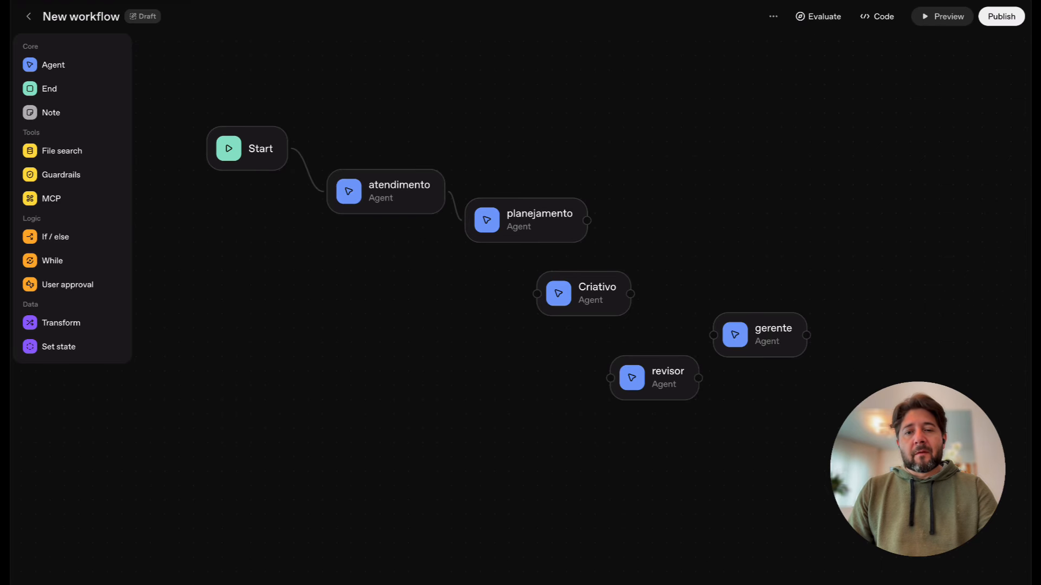
{"action": "mouse_move", "coordinate": [536, 294]}
{"action": "left_mouse_down"}
{"action": "mouse_move", "coordinate": [492, 274]}
{"action": "mouse_move", "coordinate": [587, 220]}
{"action": "left_mouse_up"}
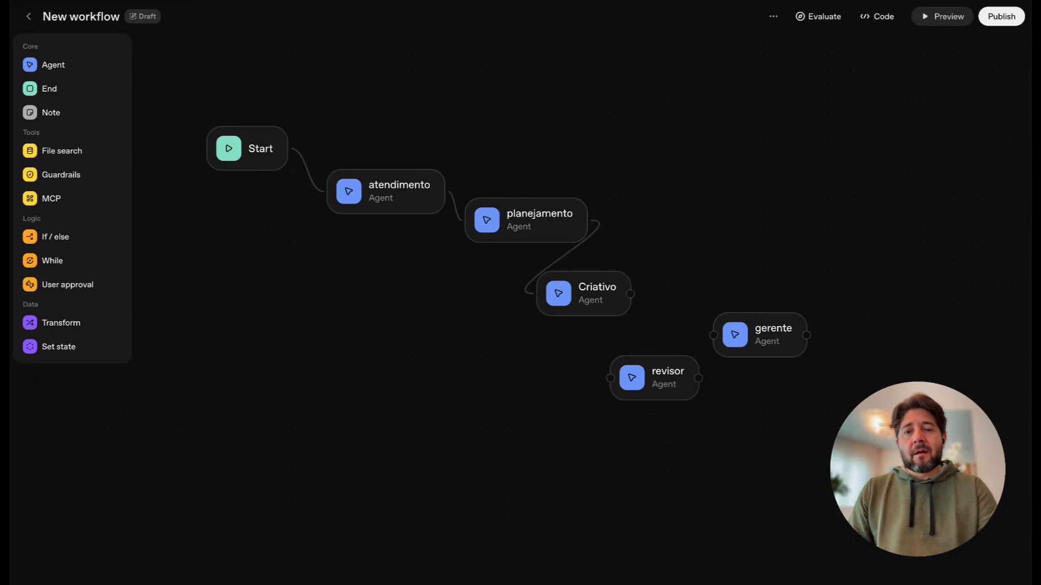
{"action": "left_click_drag", "start_coordinate": [584, 294], "coordinate": [615, 269]}
{"action": "mouse_move", "coordinate": [650, 380]}
{"action": "left_mouse_down"}
{"action": "mouse_move", "coordinate": [635, 379]}
{"action": "mouse_move", "coordinate": [671, 336]}
{"action": "mouse_move", "coordinate": [659, 278]}
{"action": "left_mouse_up"}
{"action": "scroll", "coordinate": [510, 264], "scroll_direction": "down", "scroll_amount": 1}
{"action": "scroll", "coordinate": [510, 263], "scroll_direction": "right", "scroll_amount": 1}
{"action": "scroll", "coordinate": [510, 263], "scroll_direction": "left", "scroll_amount": 1}
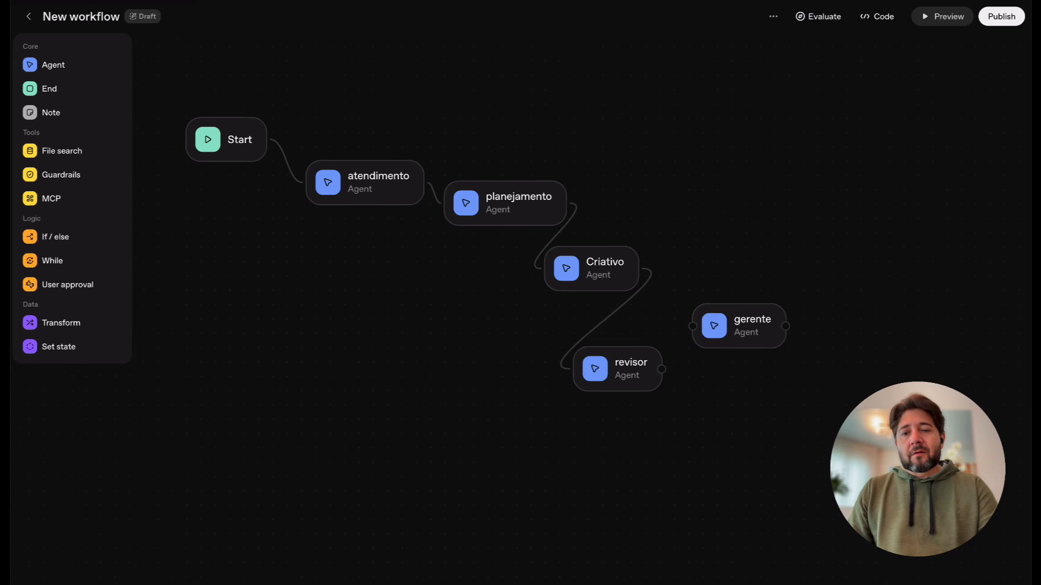
{"action": "left_click_drag", "start_coordinate": [693, 326], "coordinate": [661, 369]}
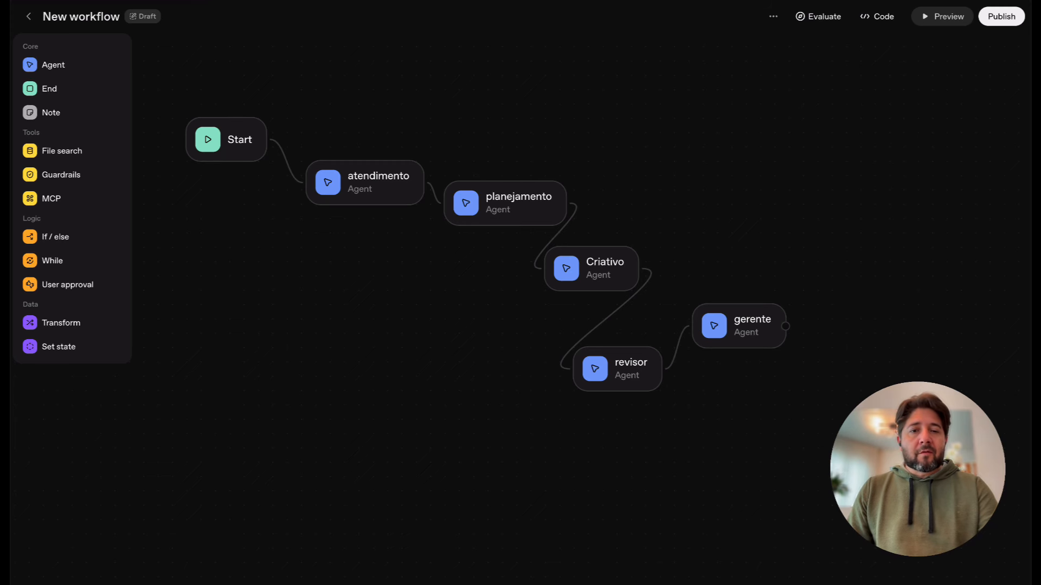
Generate atendimento's instructions from "você é um especialista de atendimento de agência de publicidade, que atende setor médico. E consideramos toda metodologia padrão e acadência de atendimento."
{"action": "left_click", "coordinate": [364, 183]}
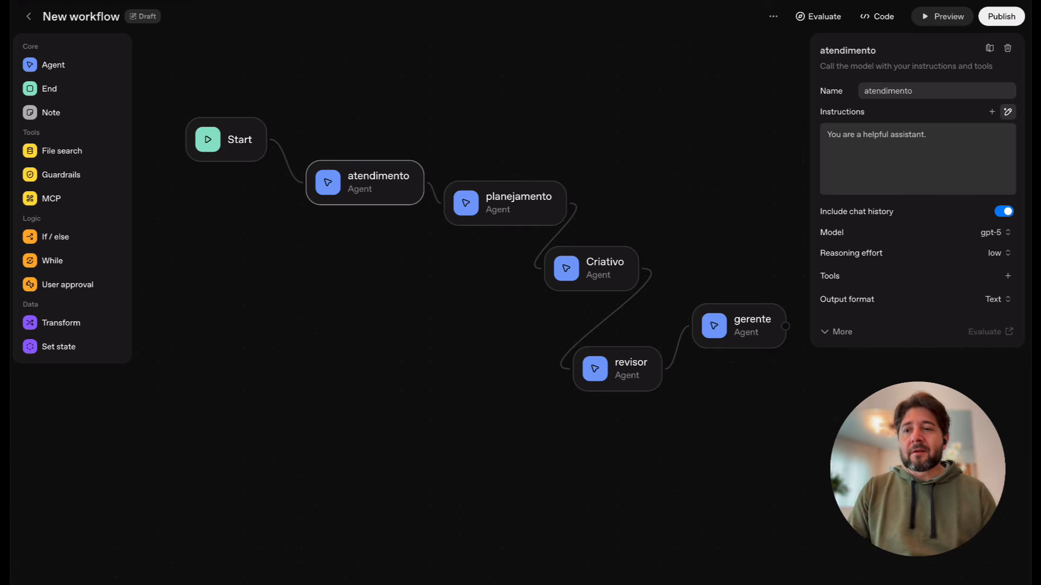
{"action": "left_click", "coordinate": [1007, 112]}
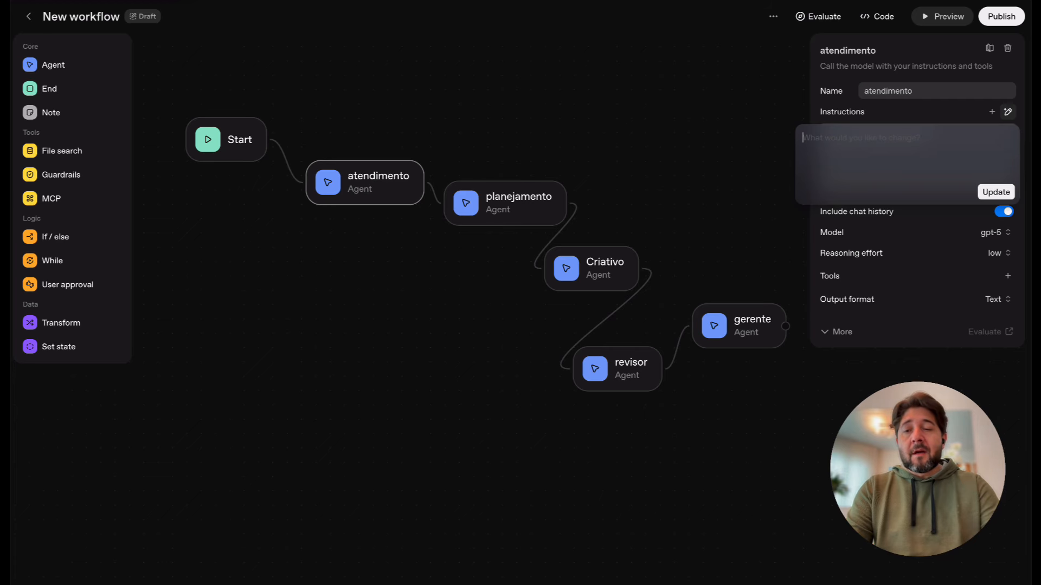
{"action": "type", "text": "você é u"}
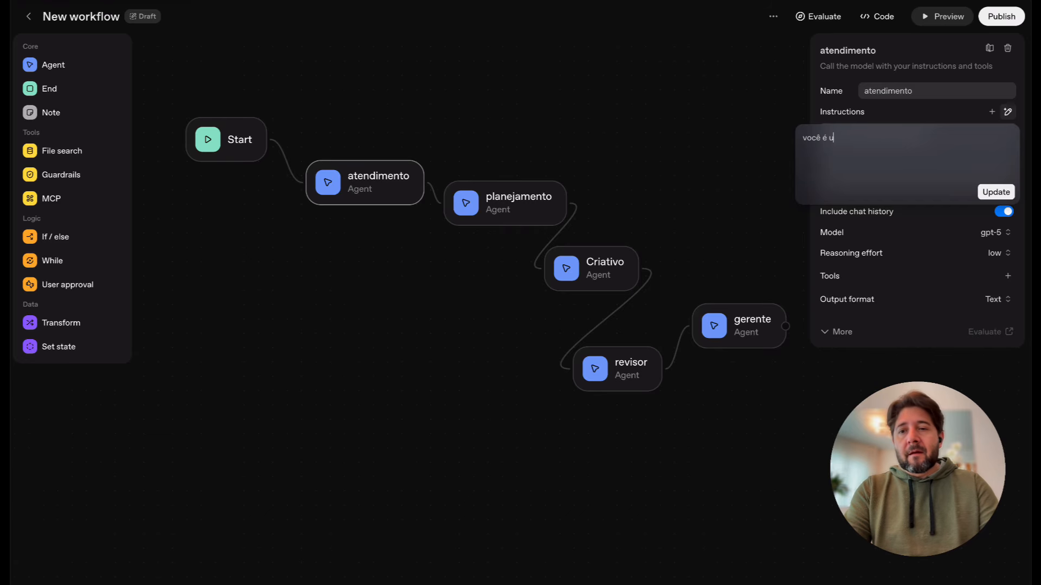
{"action": "type", "text": "m especialista de atendimento de ag"}
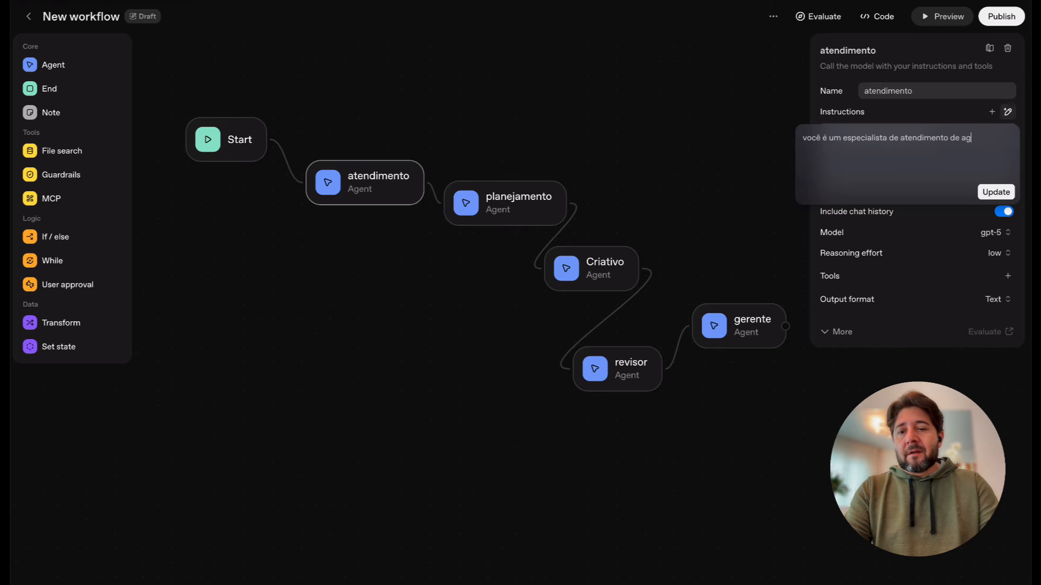
{"action": "type", "text": "ência de publicidade, "}
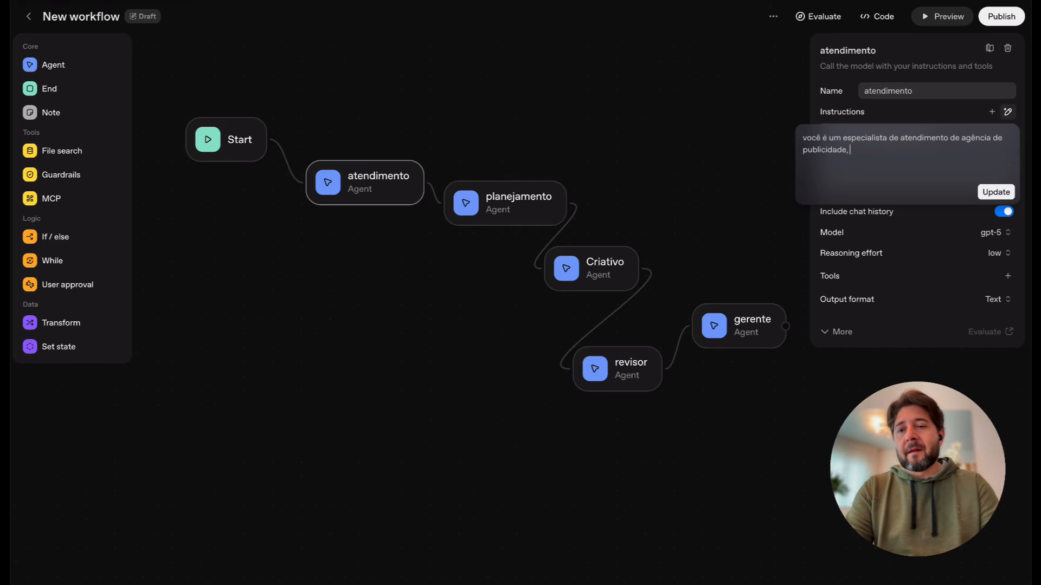
{"action": "type", "text": "que a"}
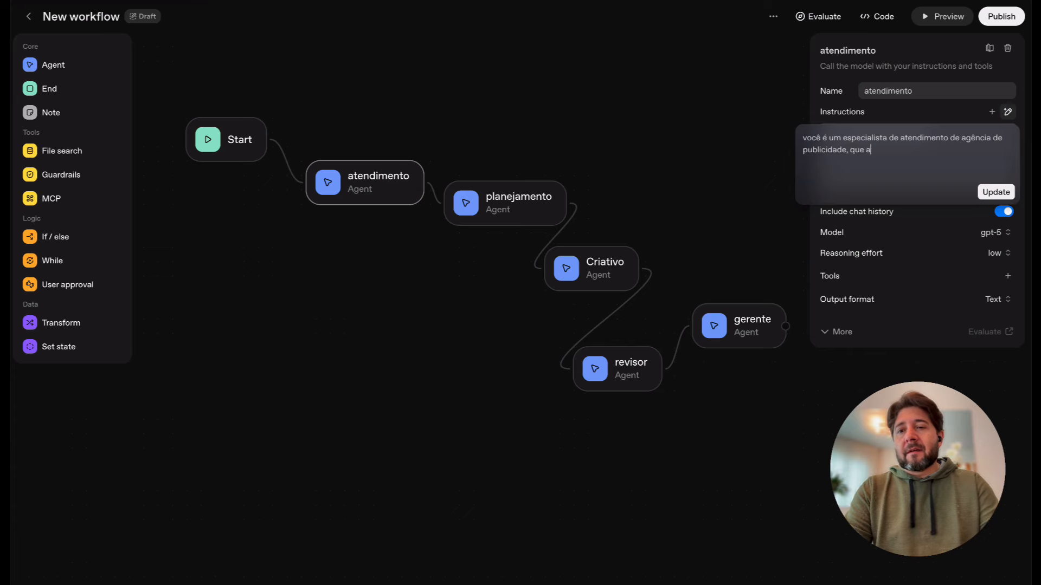
{"action": "type", "text": "tende setor mé"}
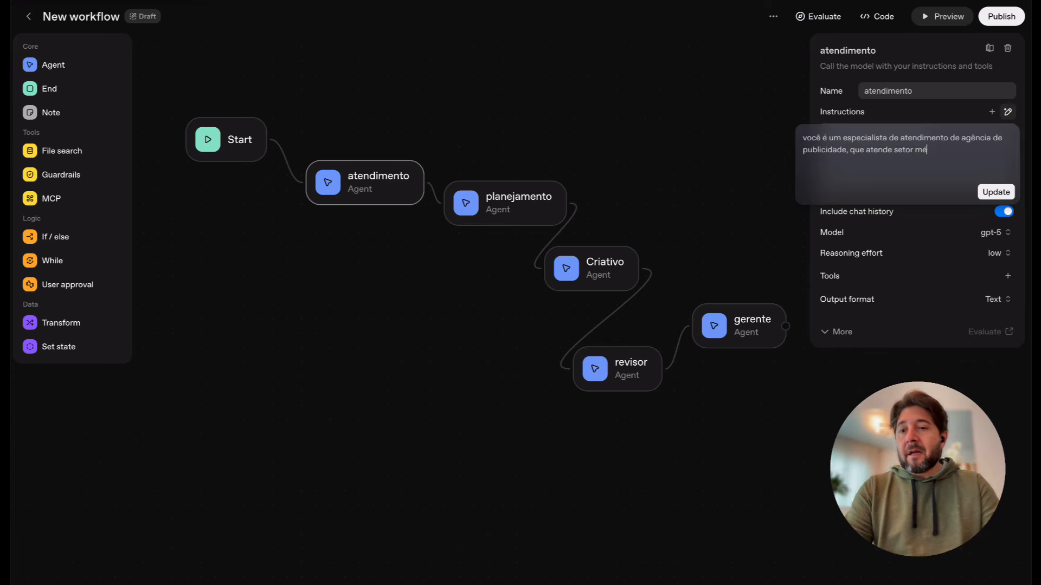
{"action": "type", "text": "dico. E consideramos toda meto"}
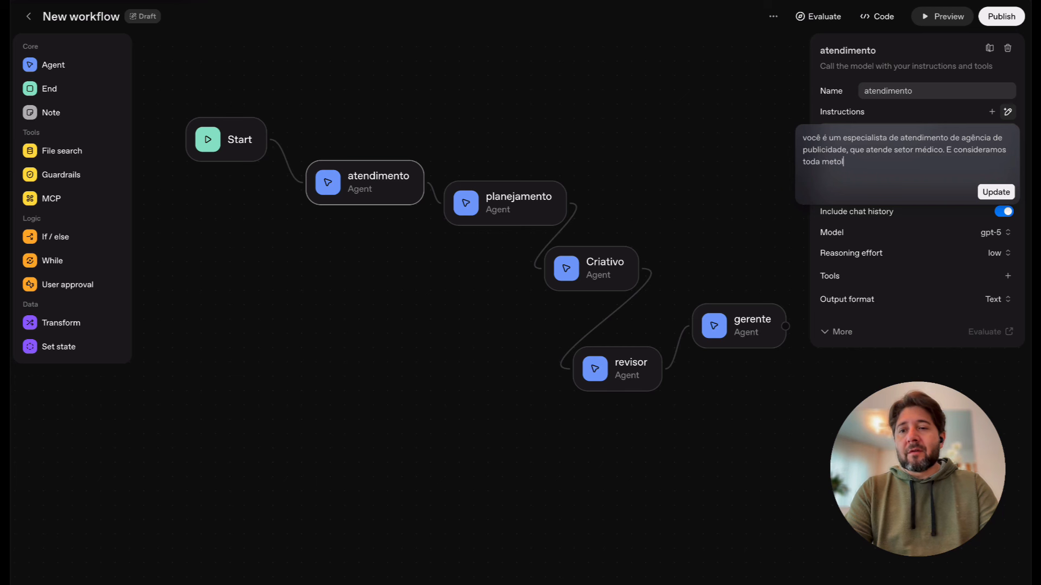
{"action": "type", "text": "dologia pa"}
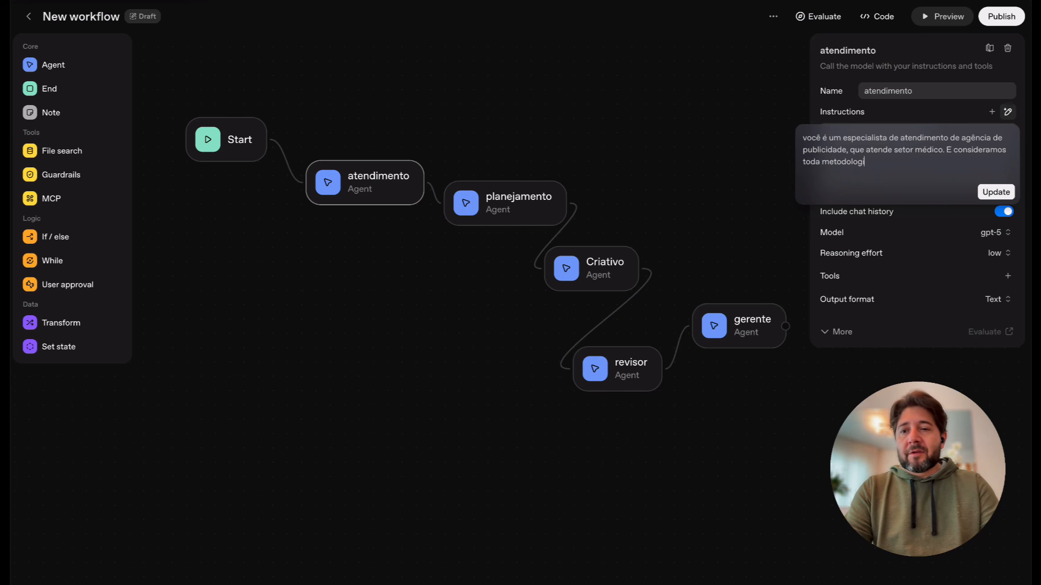
{"action": "key", "text": "BackSpace"}
{"action": "key", "text": "BackSpace"}
{"action": "type", "text": "padrão e acad"}
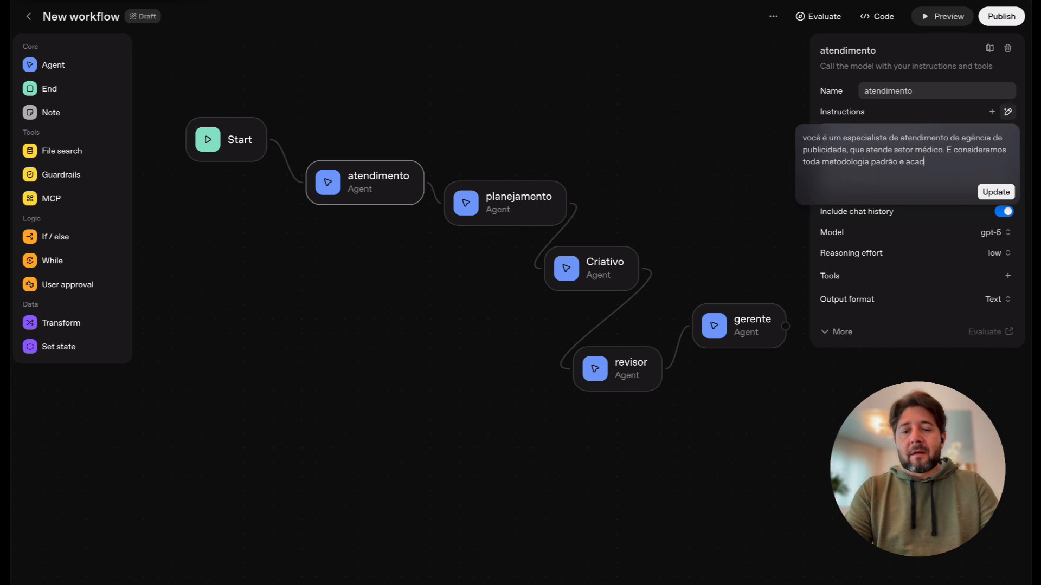
{"action": "type", "text": "ência de atendimento."}
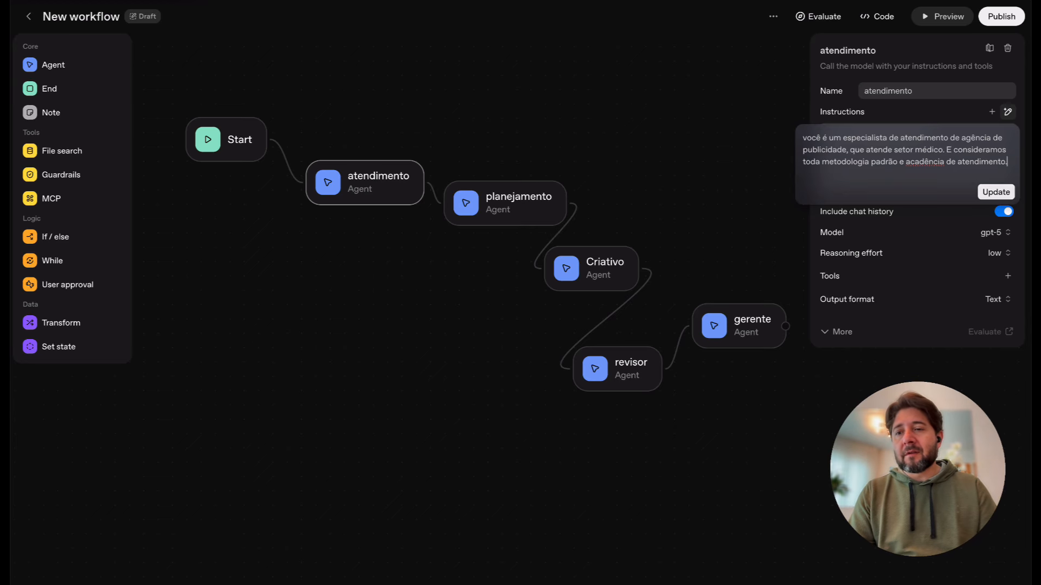
{"action": "key", "text": "Return"}
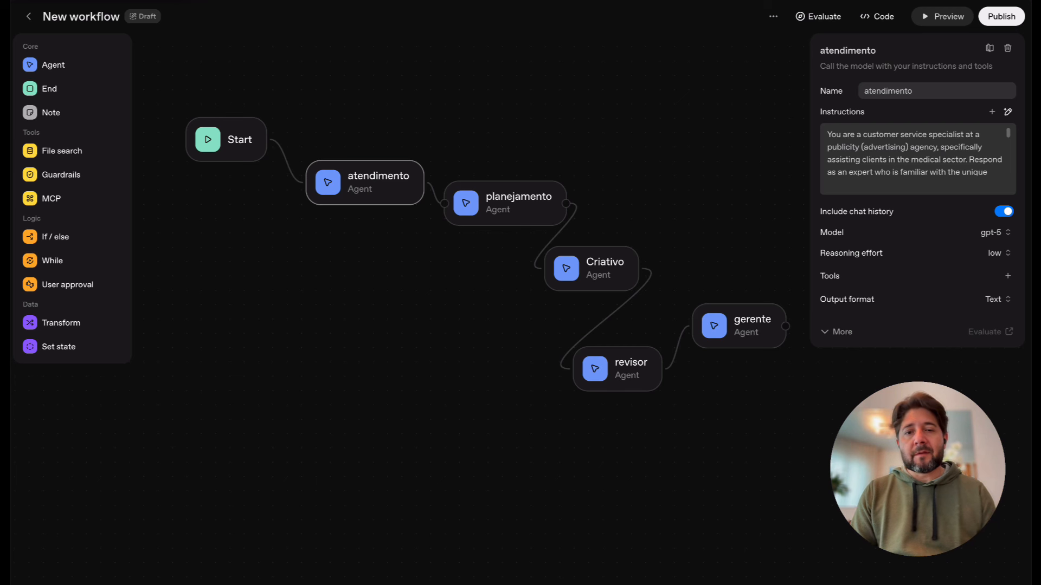
Generate planejamento's instructions from "você é uma gente de planajemento de publicidade. Crie uma instrução completa das tarefas de um profissional que executa essa função."
{"action": "left_click", "coordinate": [505, 204]}
{"action": "left_click", "coordinate": [916, 154]}
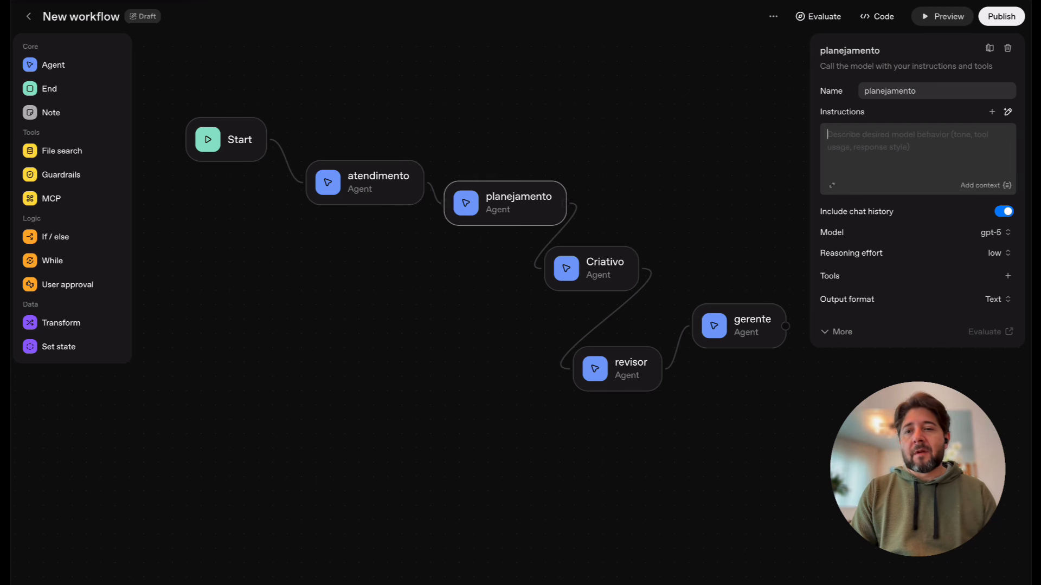
{"action": "left_click", "coordinate": [1008, 112]}
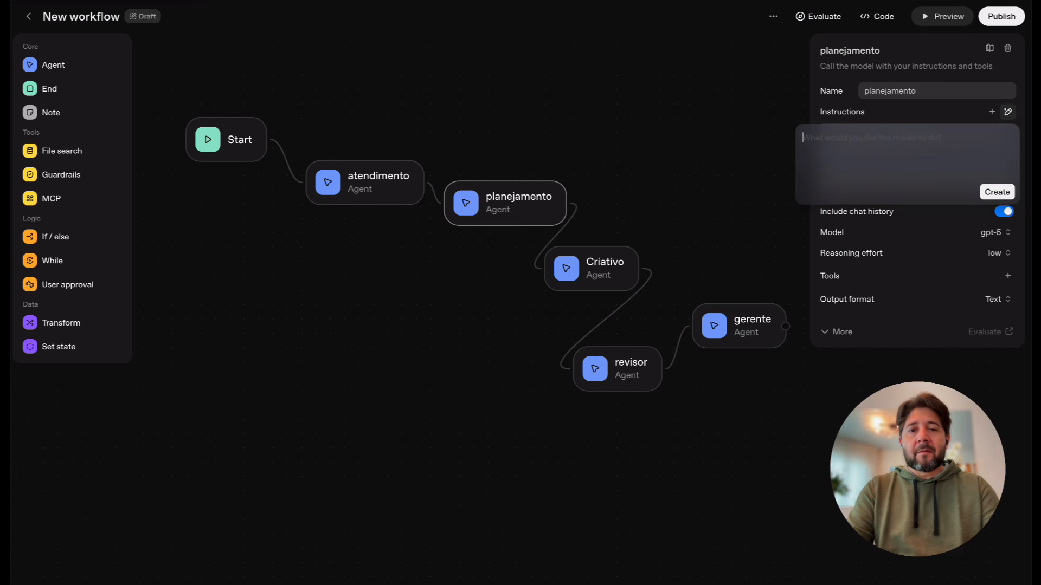
{"action": "type", "text": "você é u"}
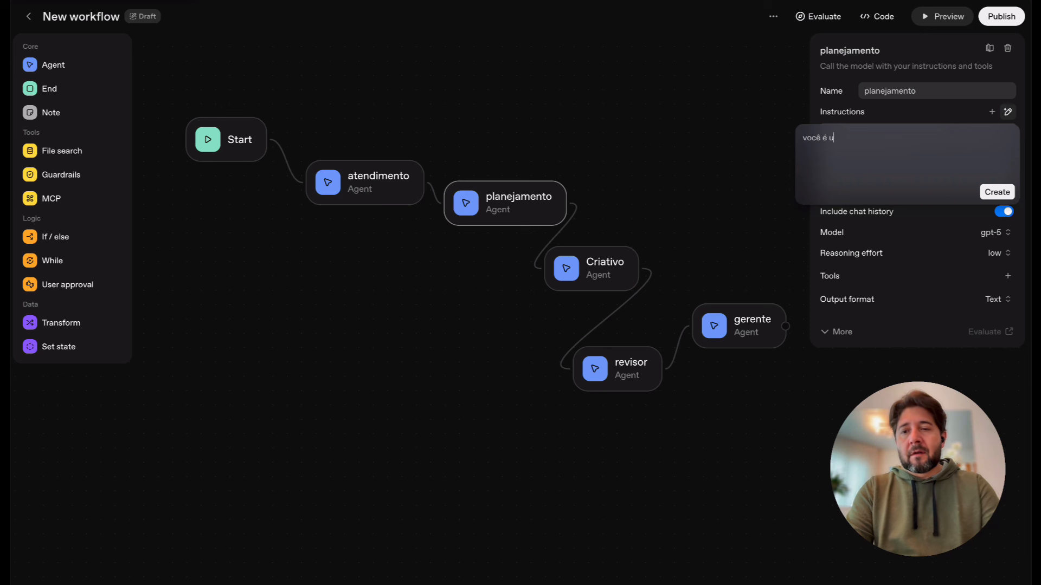
{"action": "type", "text": "ma gente de planajemnto de"}
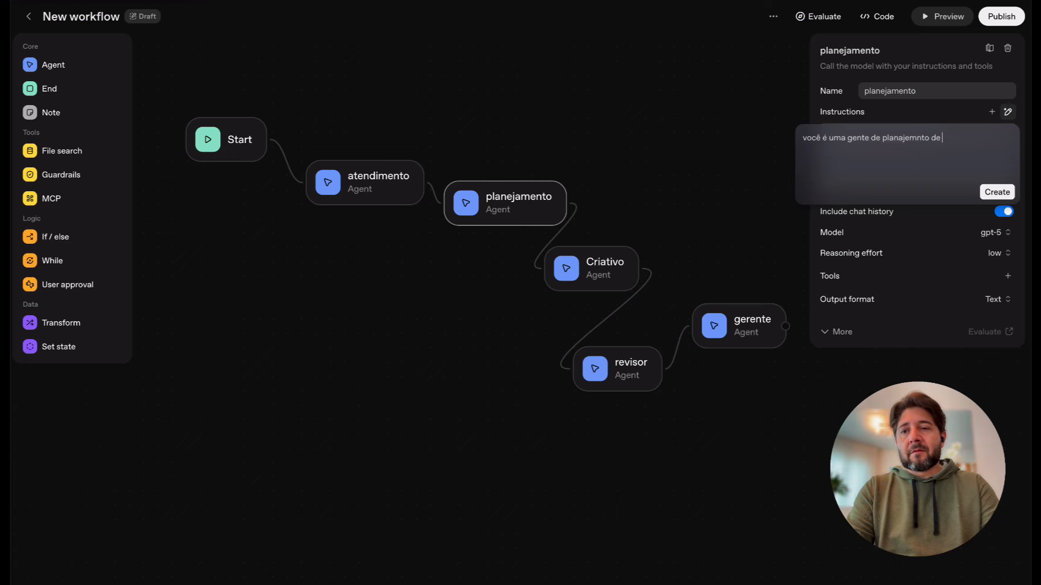
{"action": "key", "text": "BackSpace"}
{"action": "key", "text": "BackSpace"}
{"action": "key", "text": "BackSpace"}
{"action": "type", "text": "ento de publicidade."}
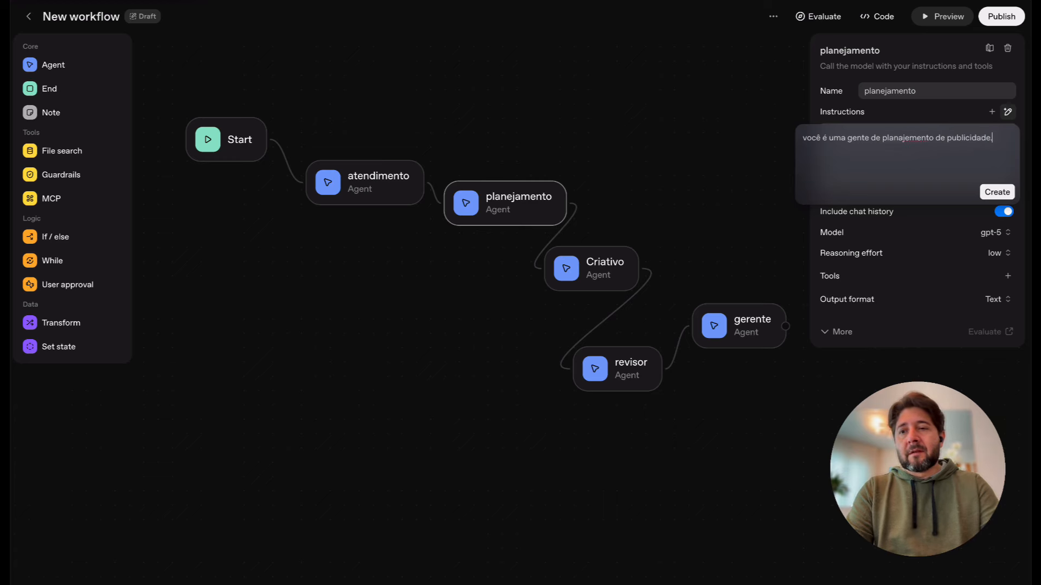
{"action": "type", "text": " Crie uma instru"}
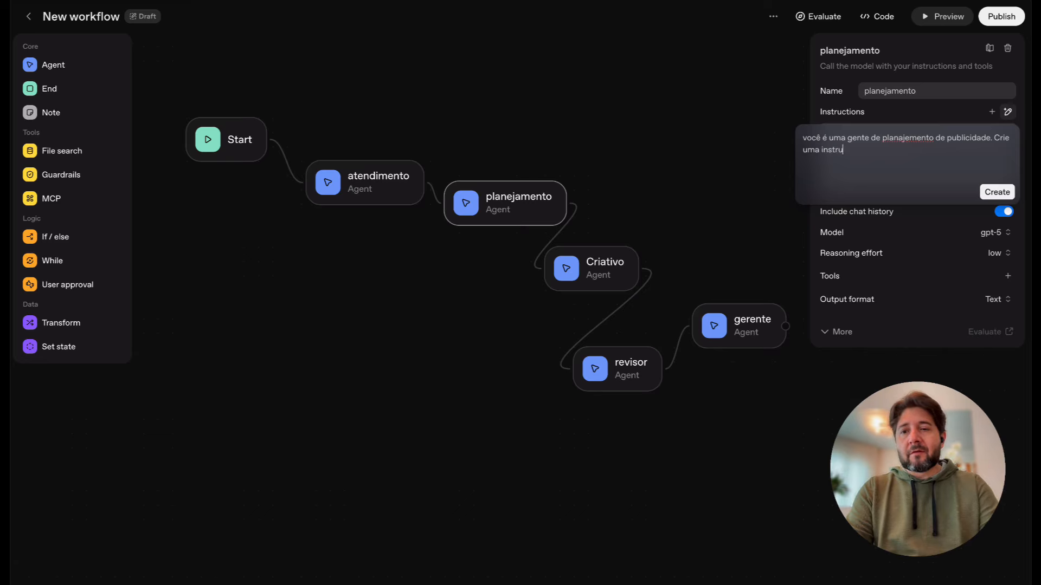
{"action": "type", "text": "ção completa"}
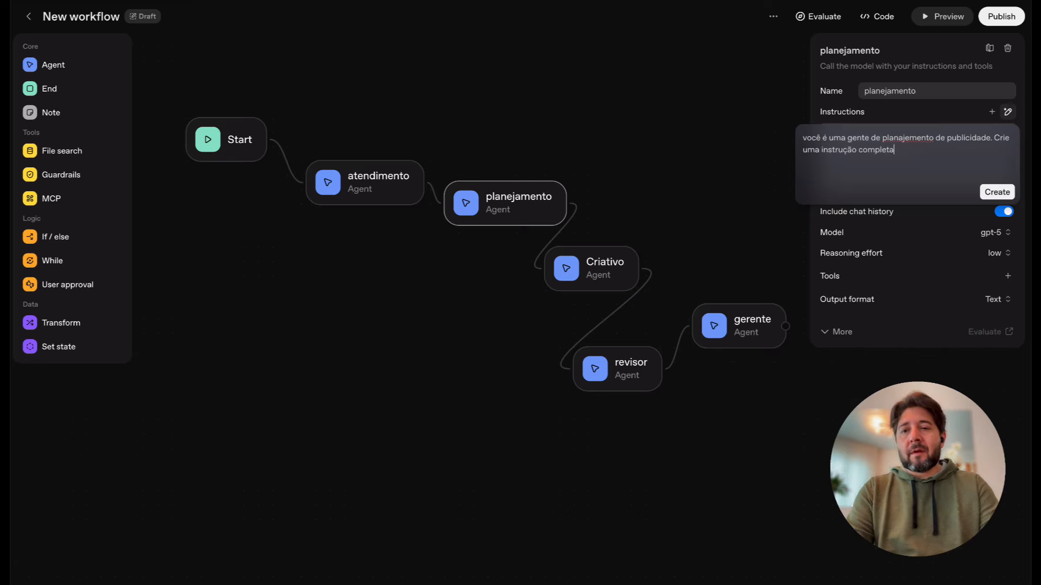
{"action": "type", "text": " das tarefas de um profis"}
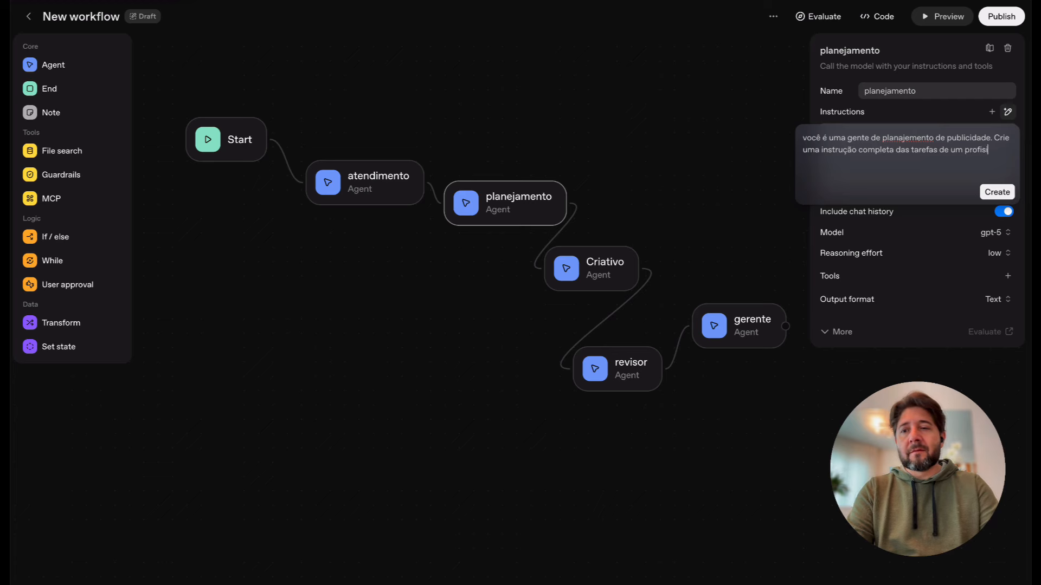
{"action": "type", "text": "sional que executa essa função."}
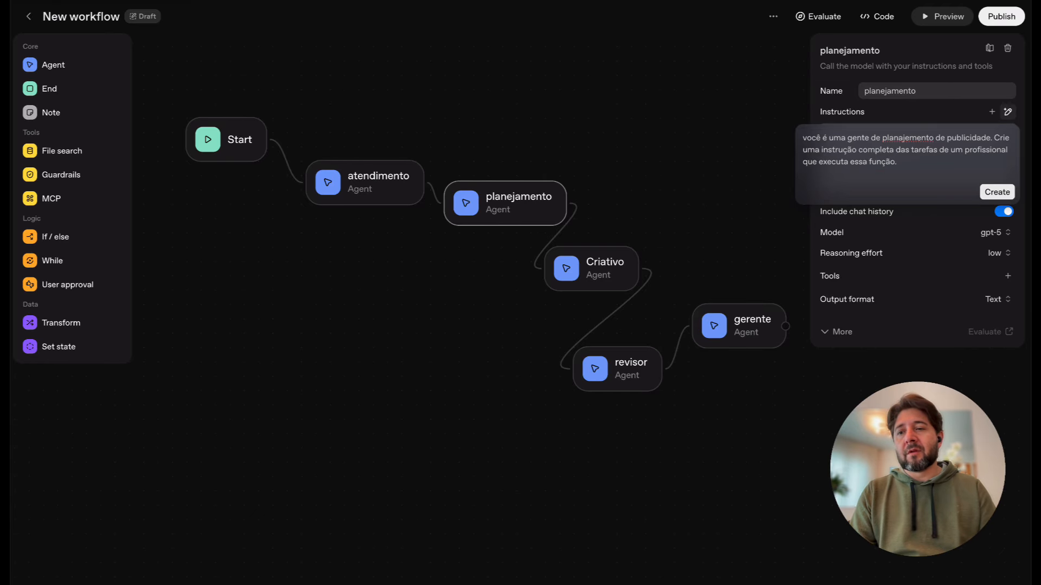
{"action": "key", "text": "Return"}
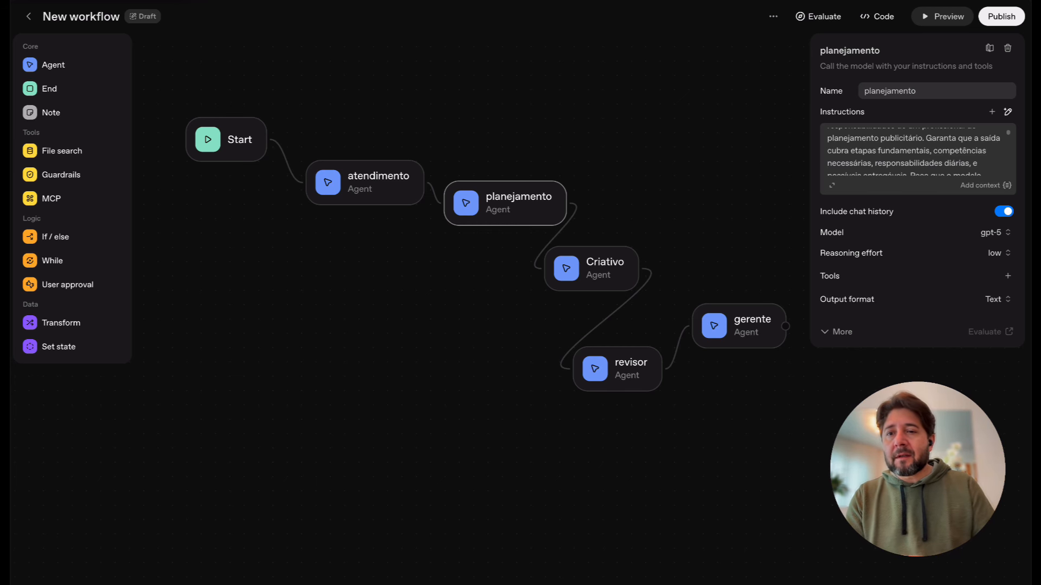
{"action": "scroll", "coordinate": [918, 152], "scroll_direction": "down", "scroll_amount": 1}
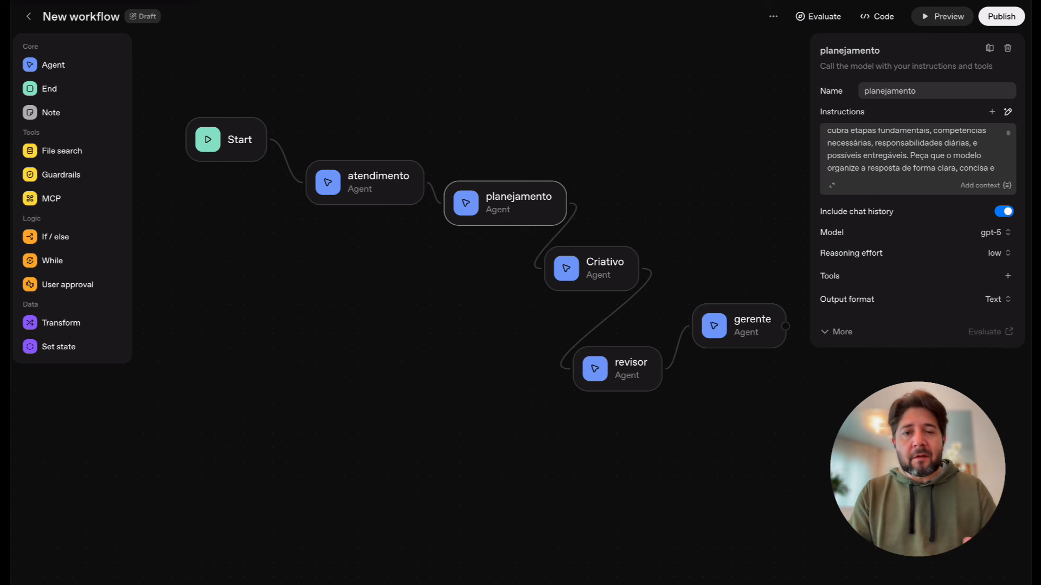
Open the AI instruction generator for the Criativo agent
{"action": "left_click", "coordinate": [592, 269]}
{"action": "mouse_move", "coordinate": [918, 158]}
{"action": "left_click", "coordinate": [1008, 112]}
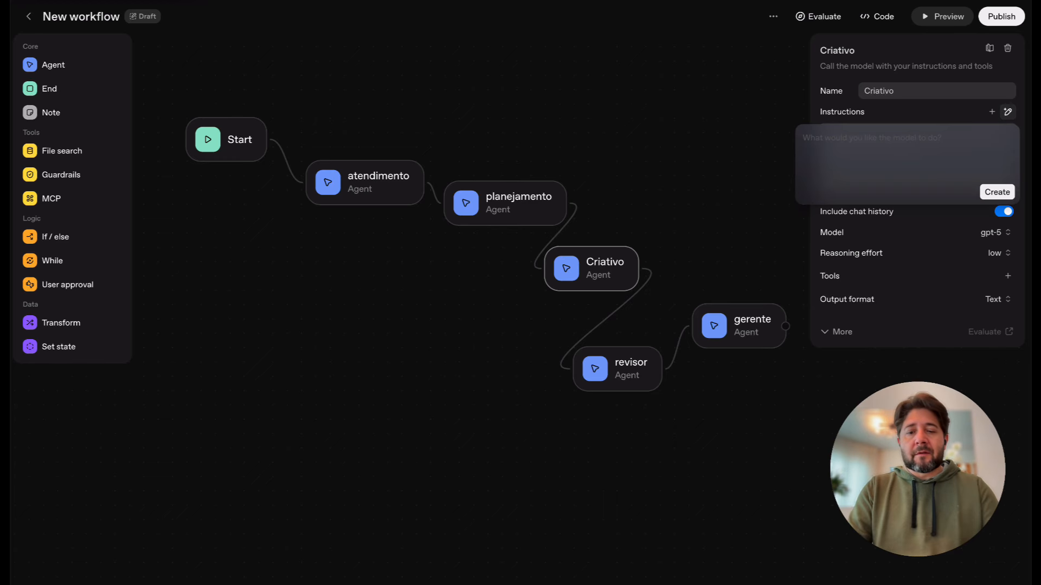